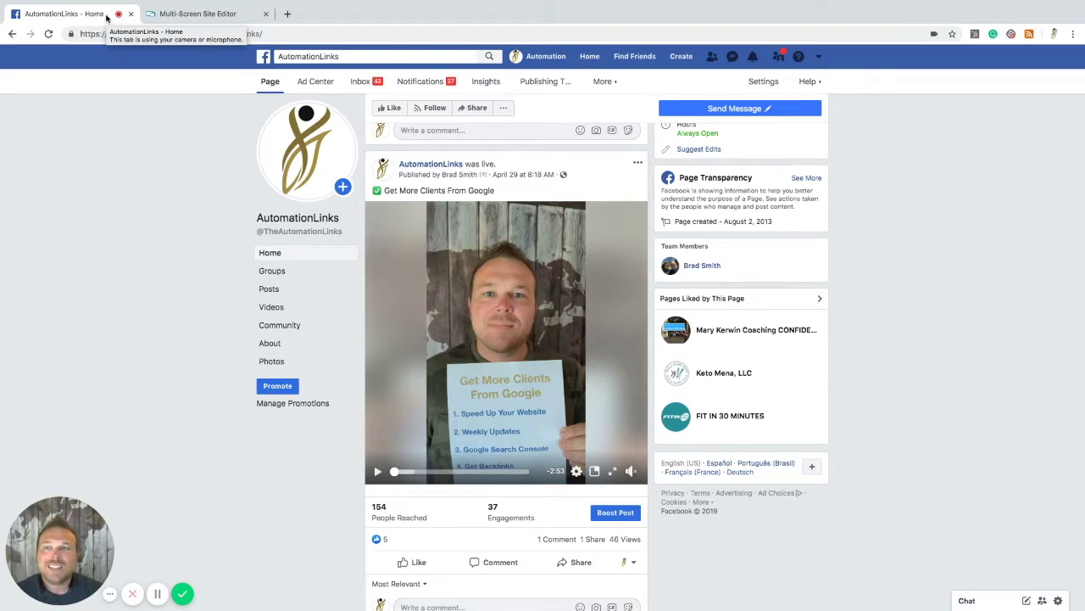
Step: Switch from the Facebook page to the Multi-Screen Site Editor showing the AutomationLinks home page
left_click(174, 15)
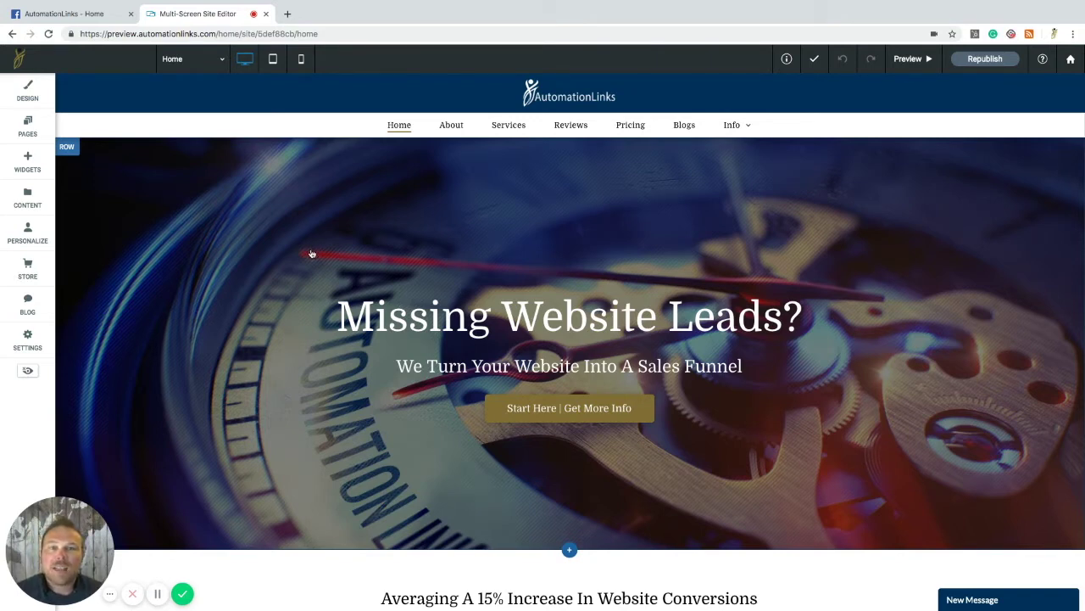
Step: Go to BLOG, then MANAGE POSTS to list the 39 posts and 3 drafts
left_click(29, 306)
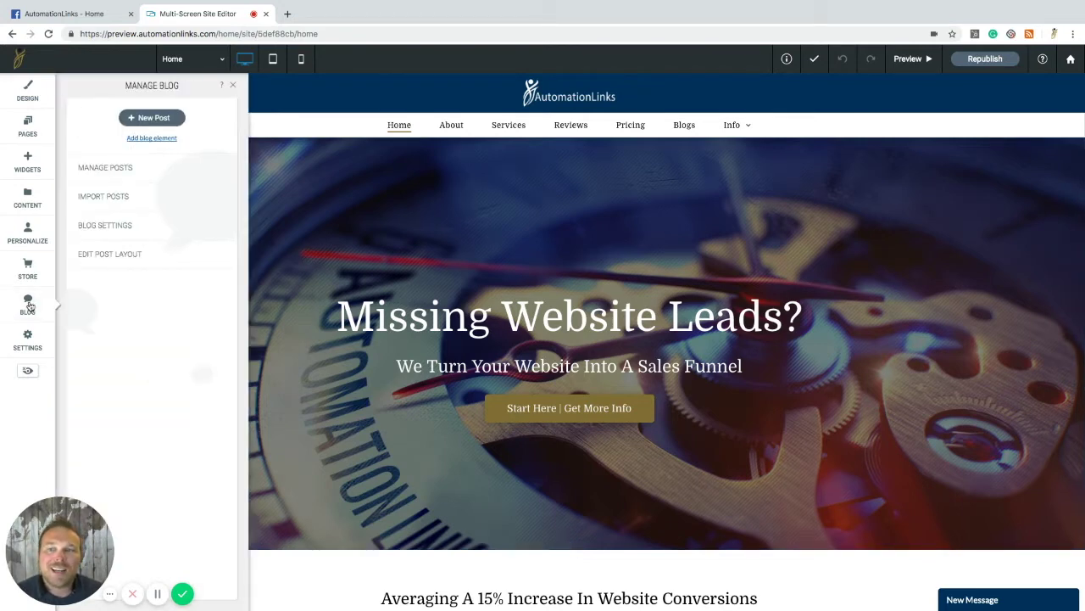
left_click(166, 167)
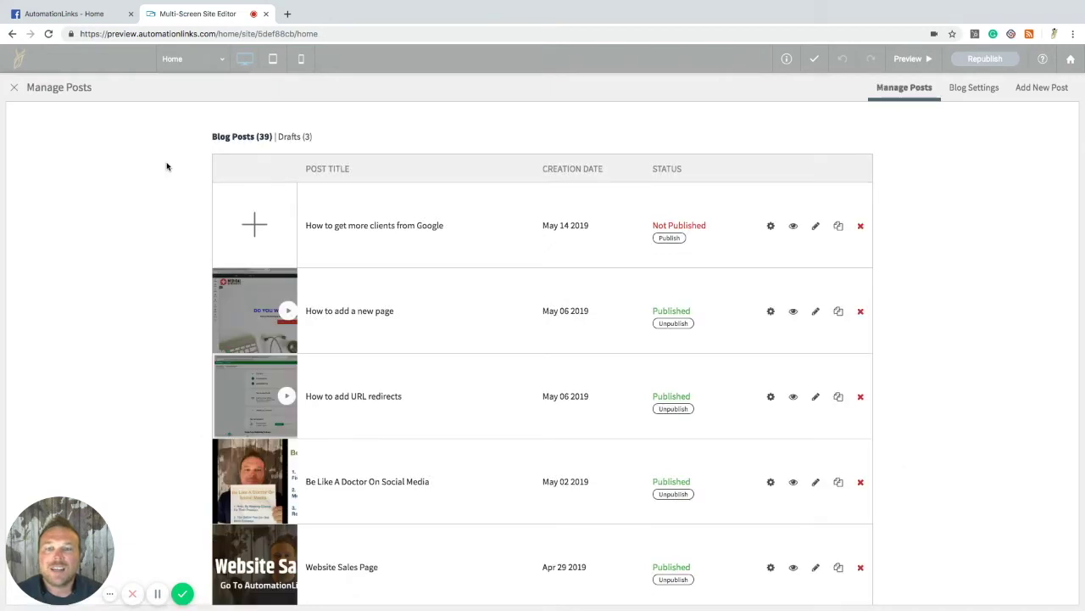
Step: Edit the unpublished post 'How to get more clients from Google' from its row in Manage Posts
left_click(814, 227)
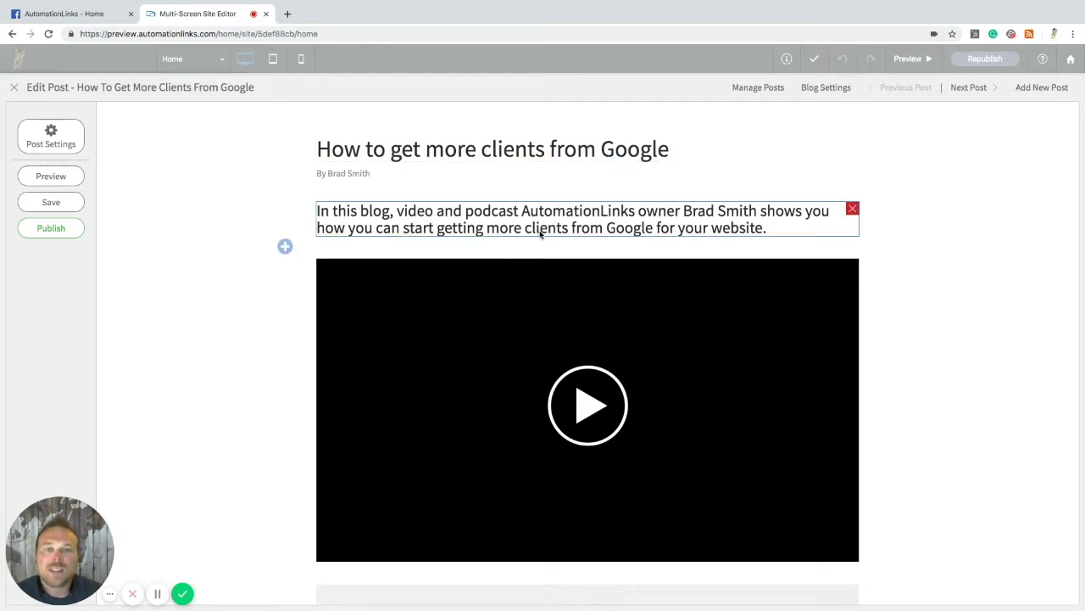
scroll(540, 235, "down", 1)
scroll(540, 235, "down", 3)
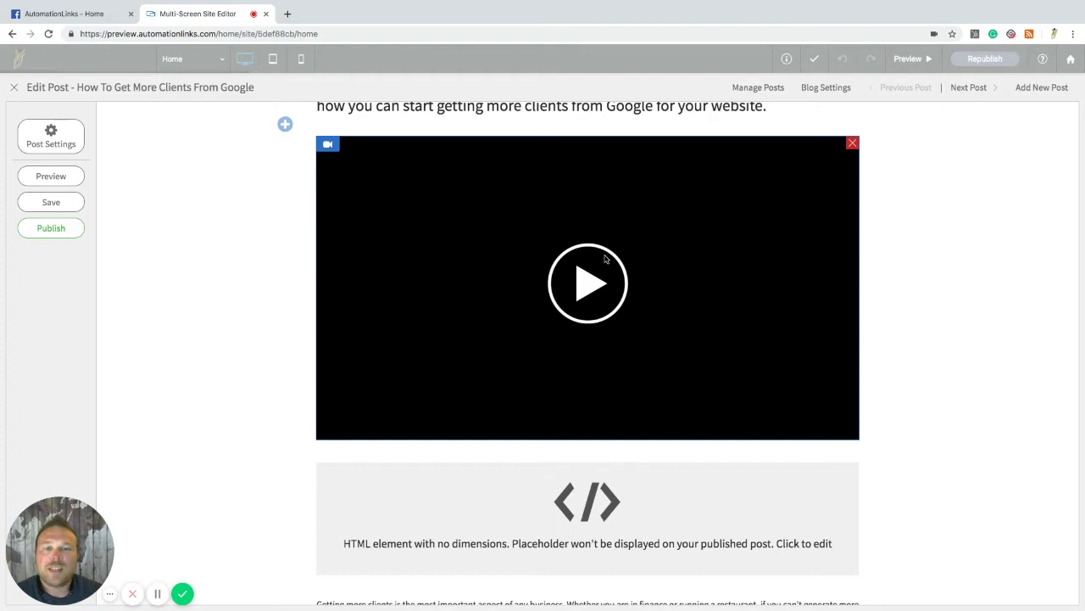
scroll(606, 263, "down", 3)
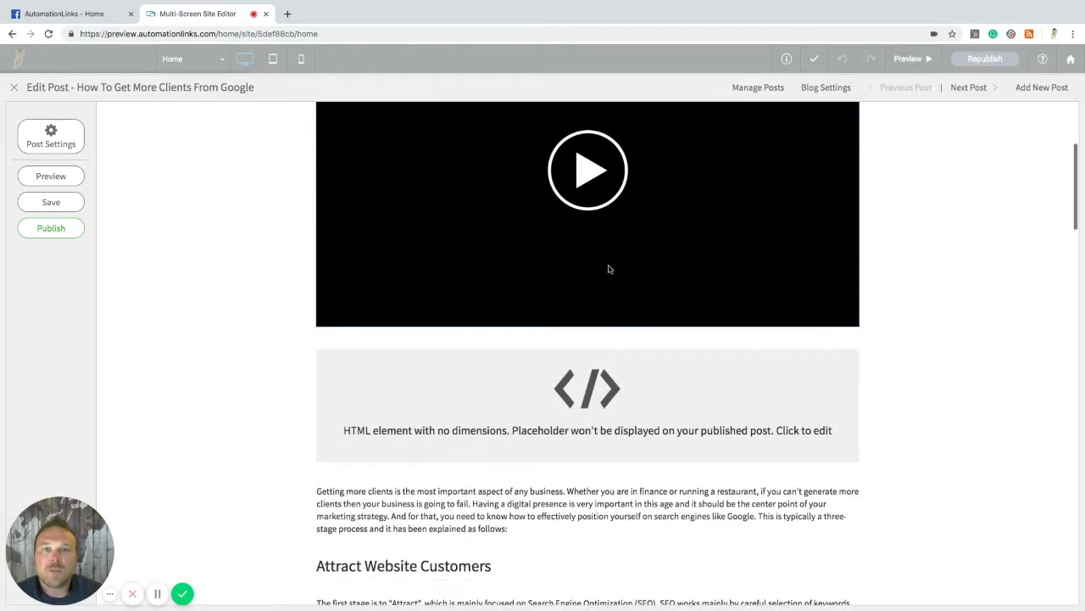
scroll(601, 411, "down", 2)
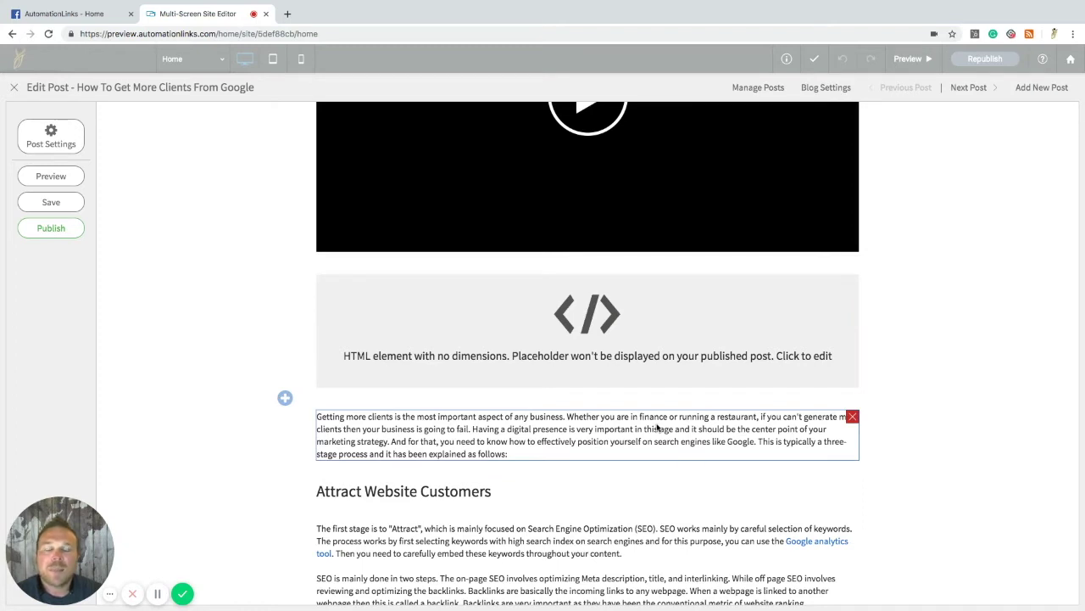
scroll(658, 426, "up", 3)
scroll(657, 428, "up", 1)
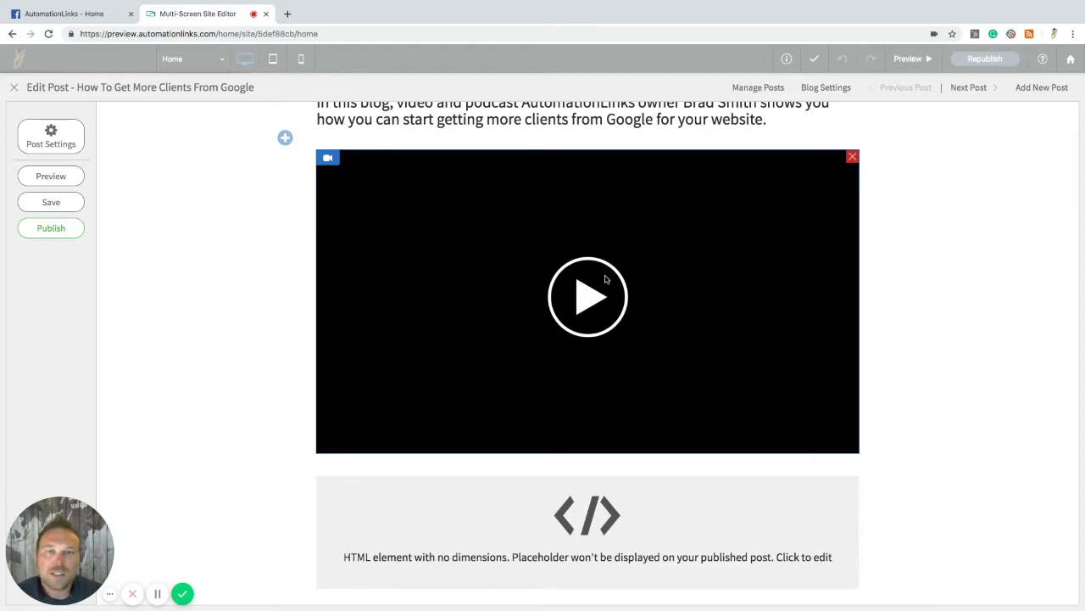
scroll(620, 290, "down", 1)
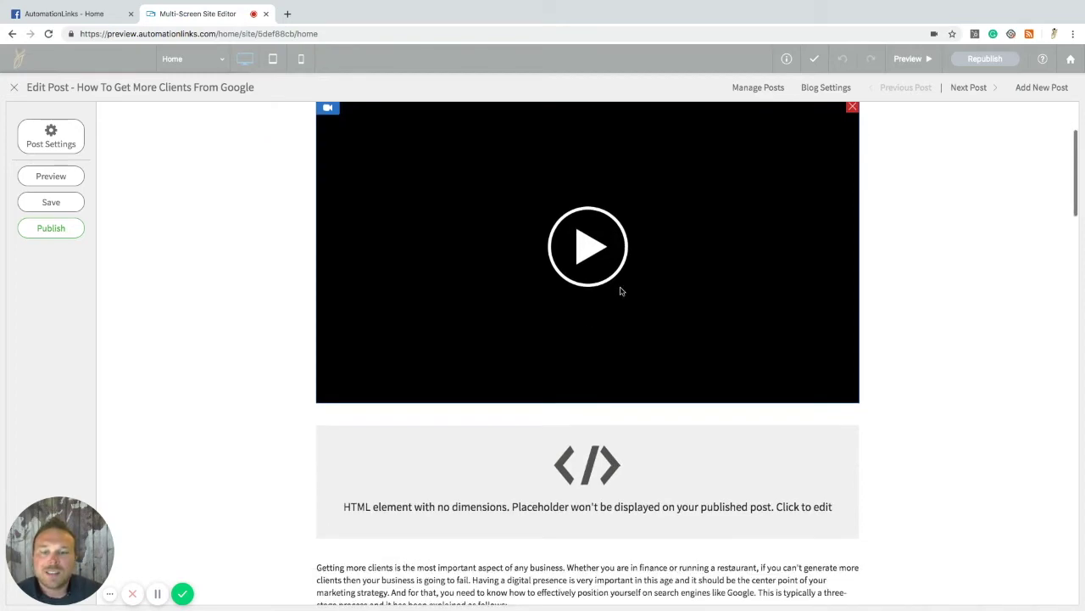
scroll(620, 290, "down", 5)
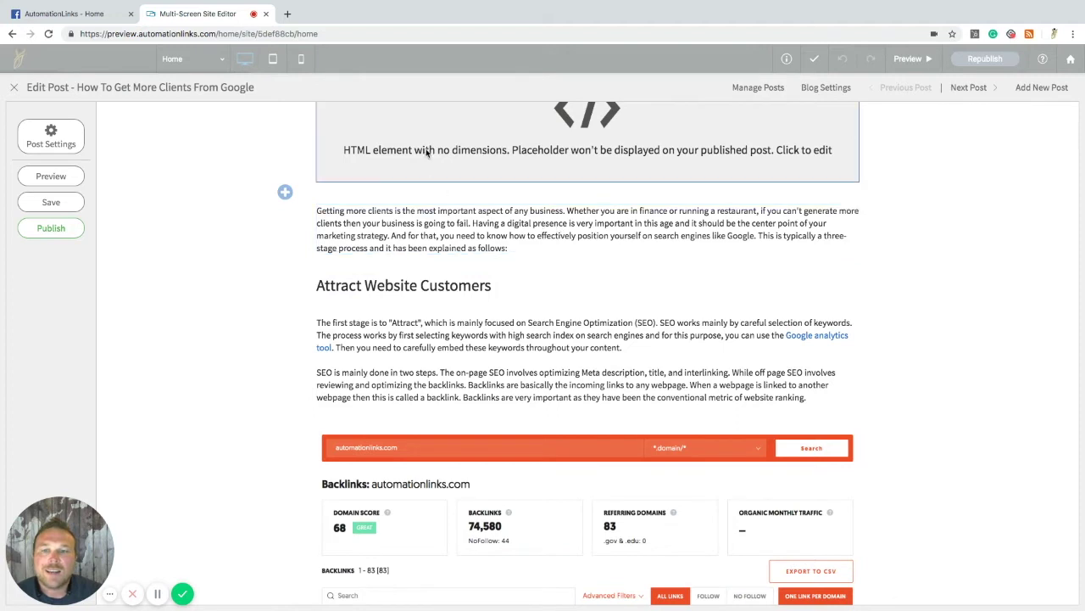
scroll(693, 381, "down", 1)
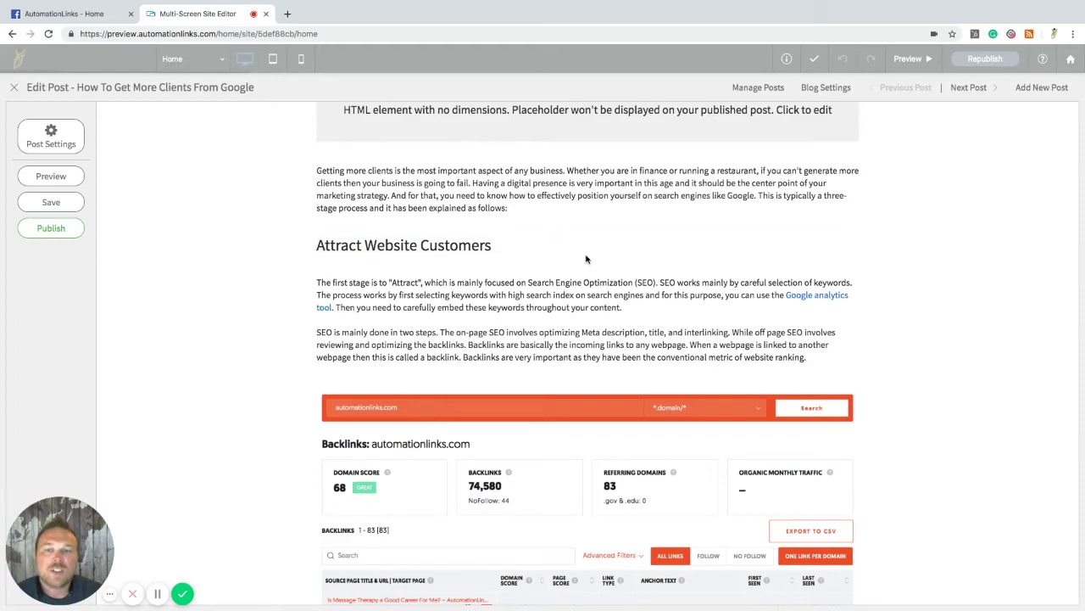
scroll(606, 307, "down", 10)
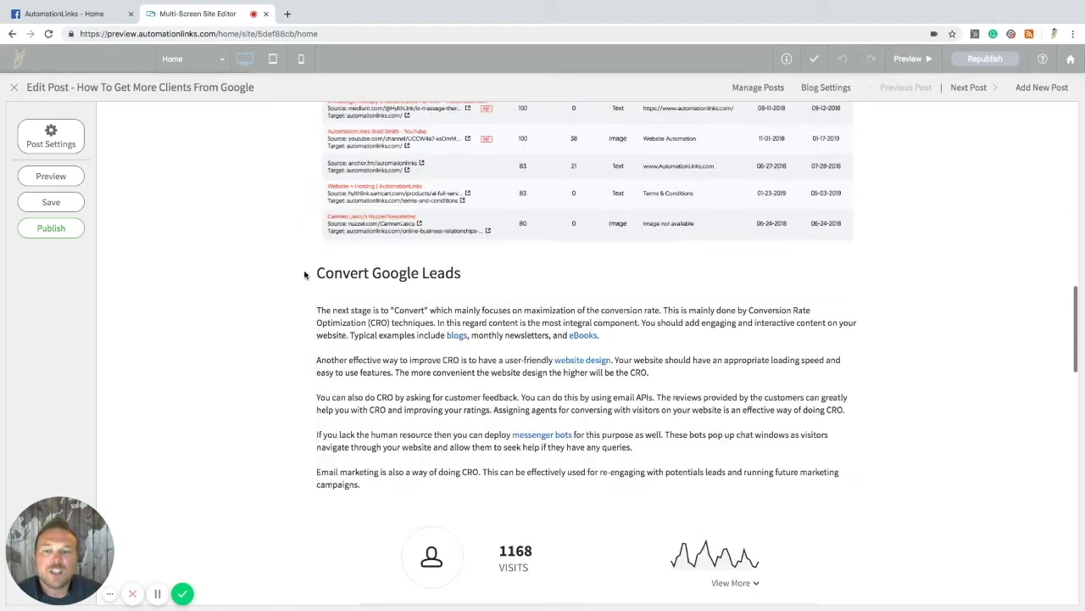
scroll(473, 284, "down", 5)
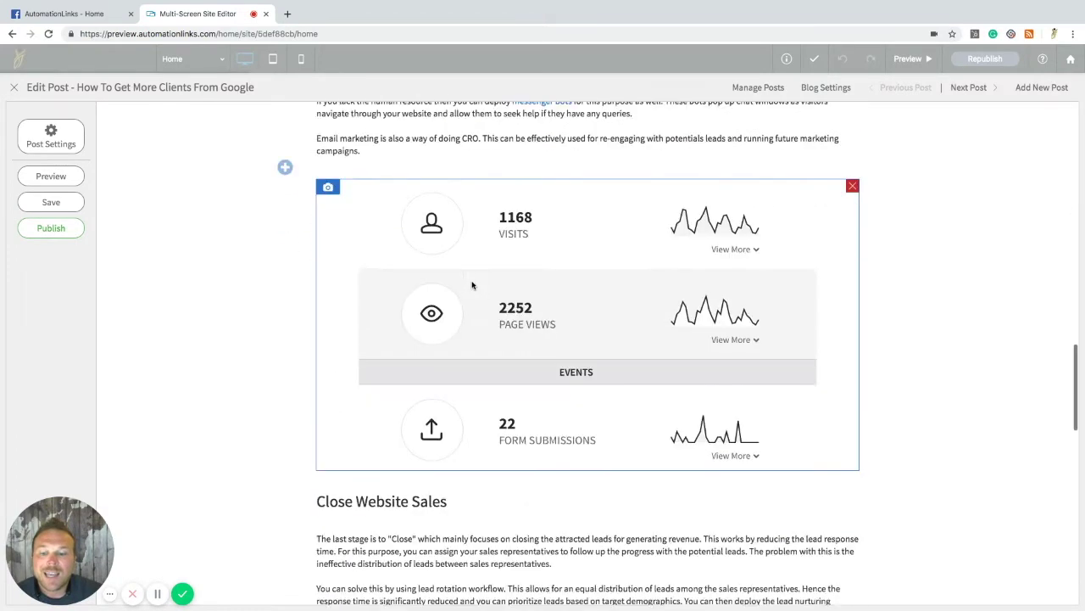
scroll(472, 285, "down", 1)
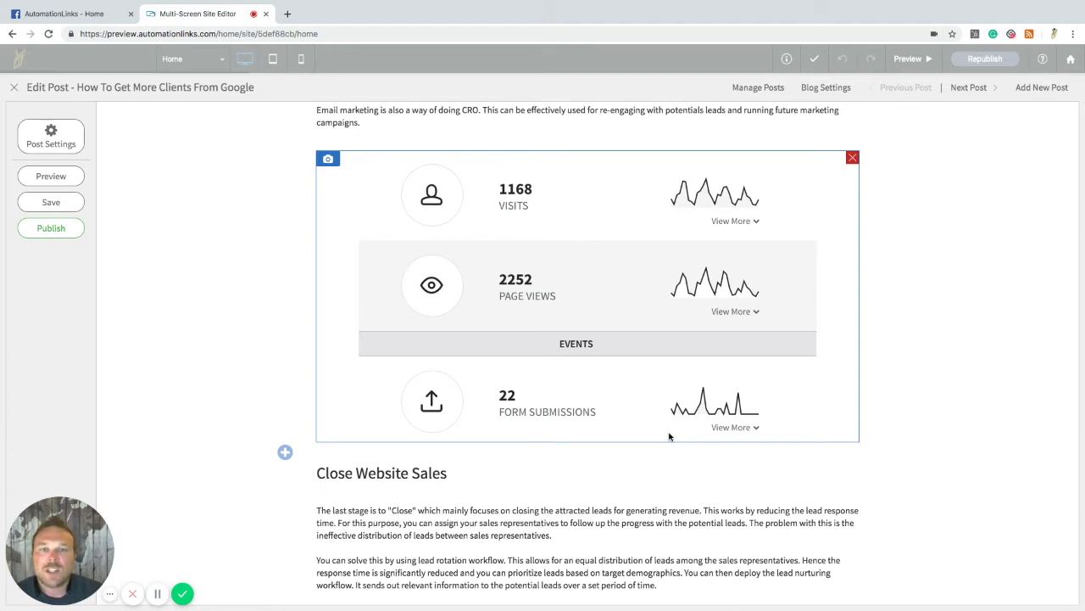
scroll(669, 437, "up", 5)
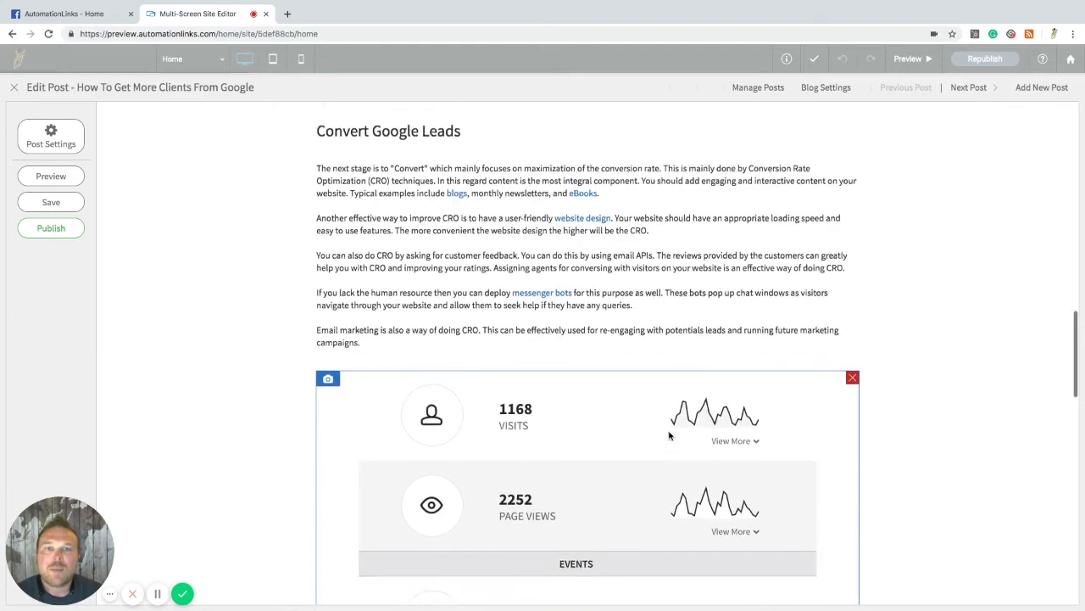
scroll(675, 437, "up", 18)
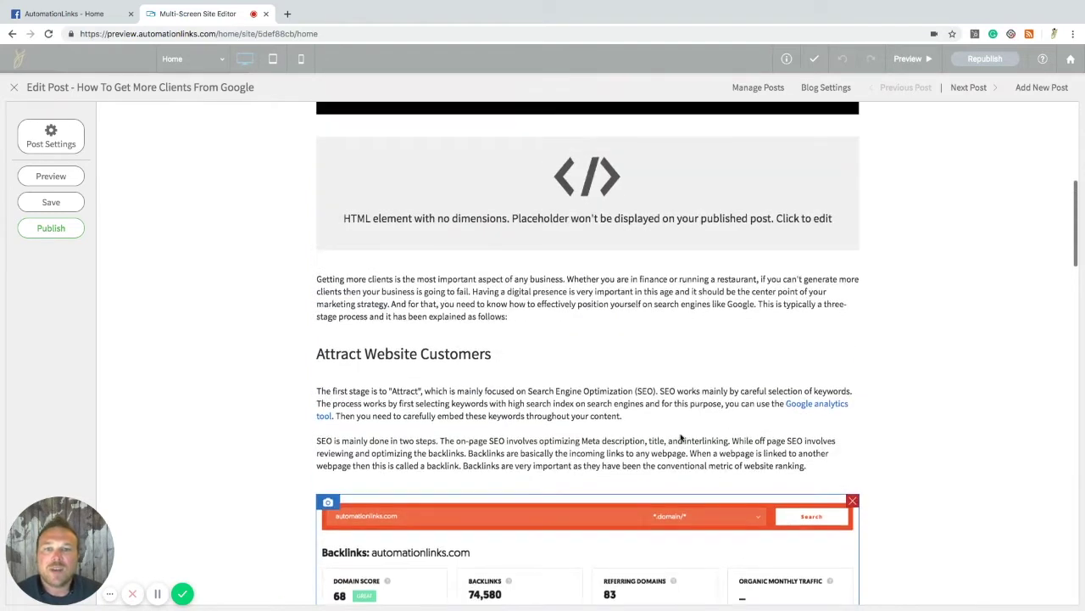
scroll(684, 434, "down", 3)
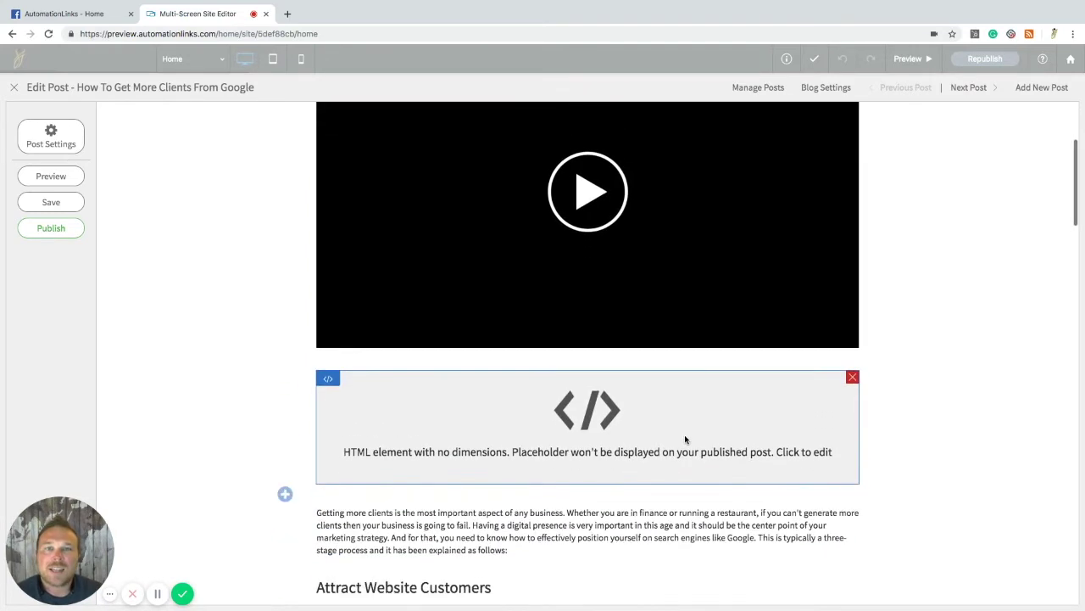
scroll(687, 438, "down", 4)
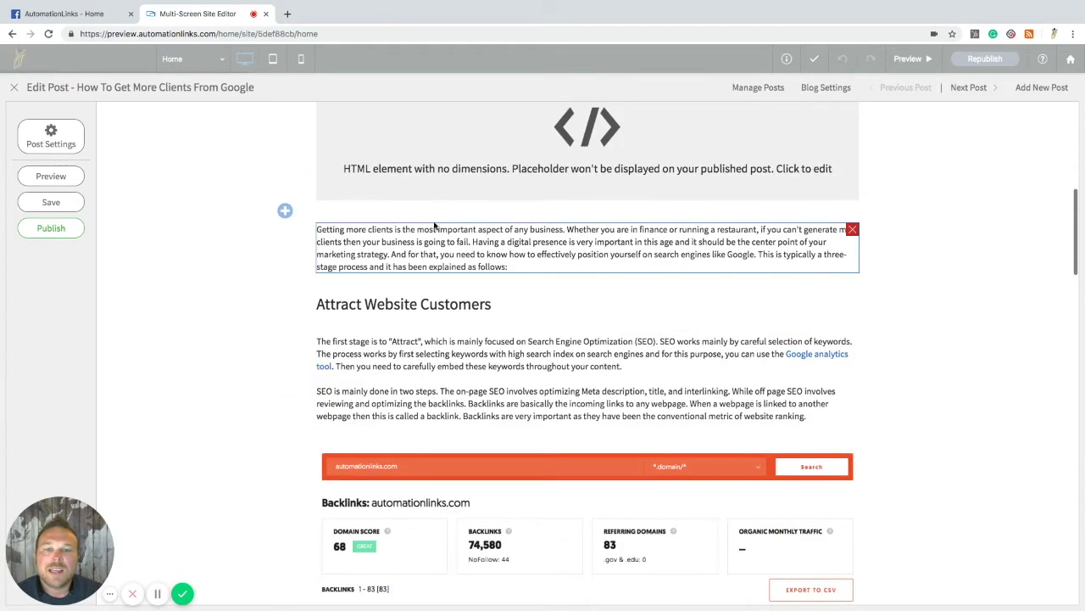
scroll(521, 321, "down", 3)
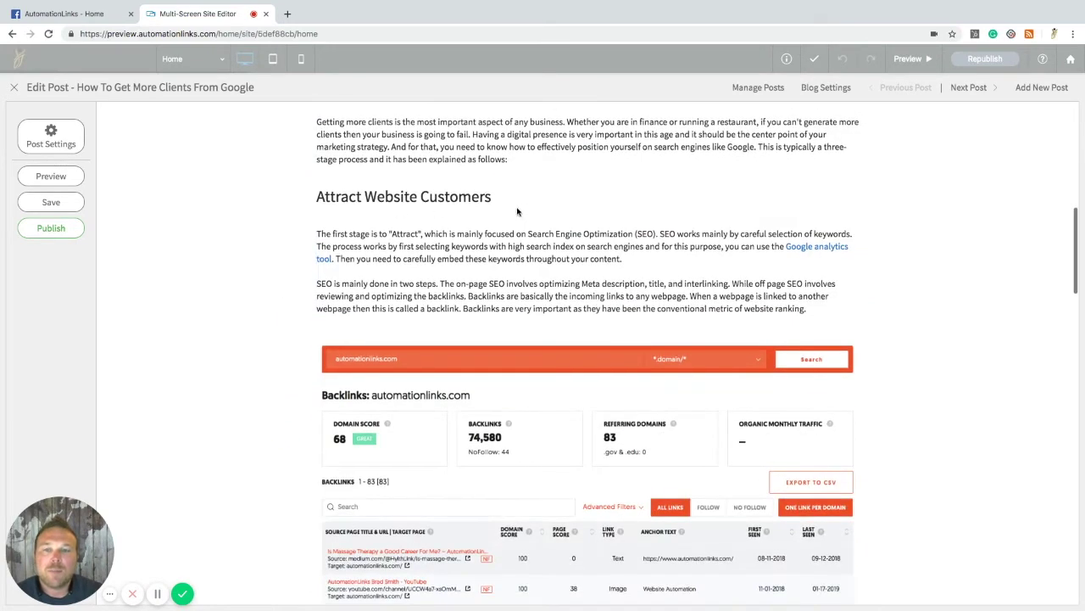
scroll(535, 288, "down", 3)
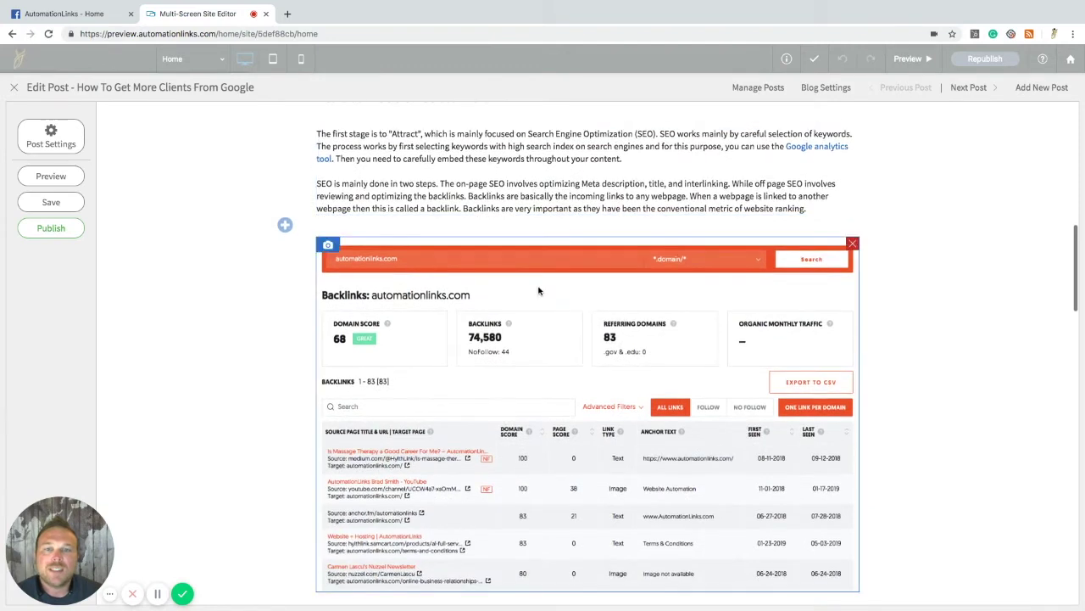
scroll(538, 291, "down", 2)
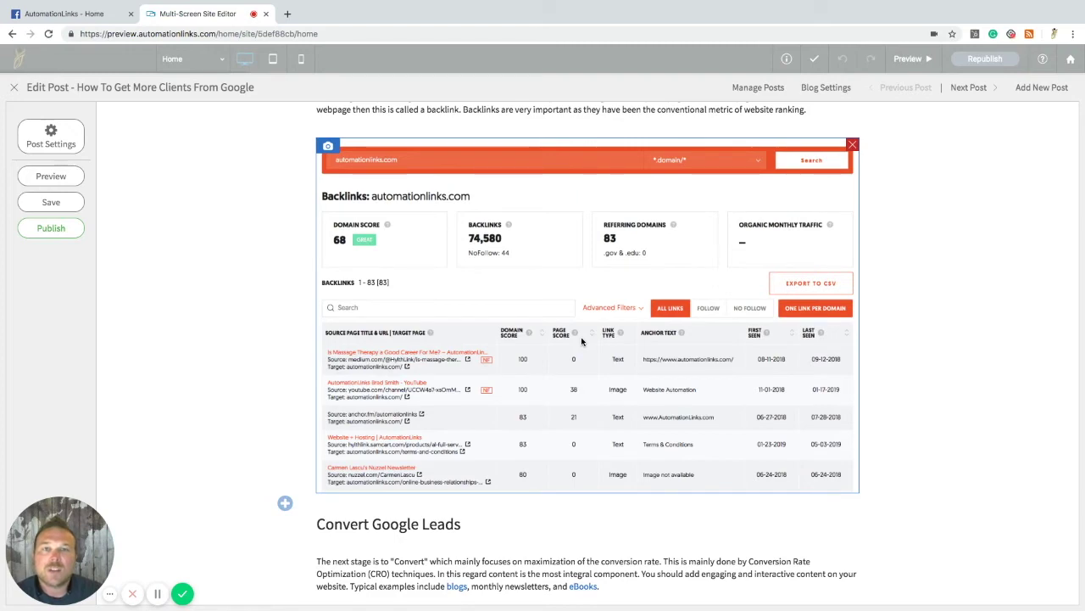
scroll(598, 367, "down", 8)
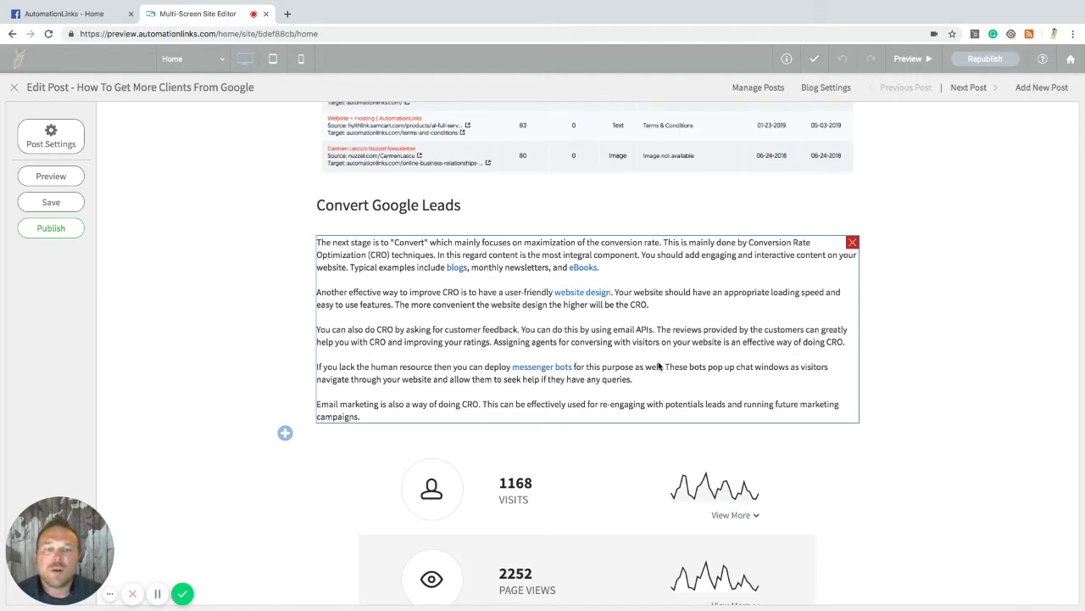
scroll(642, 369, "up", 5)
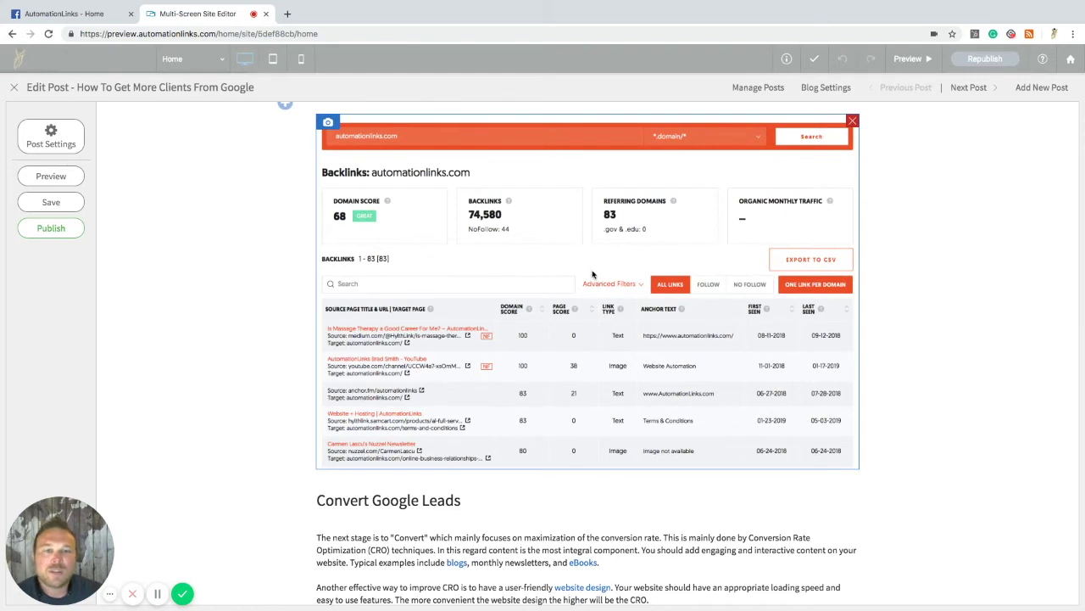
left_click(637, 246)
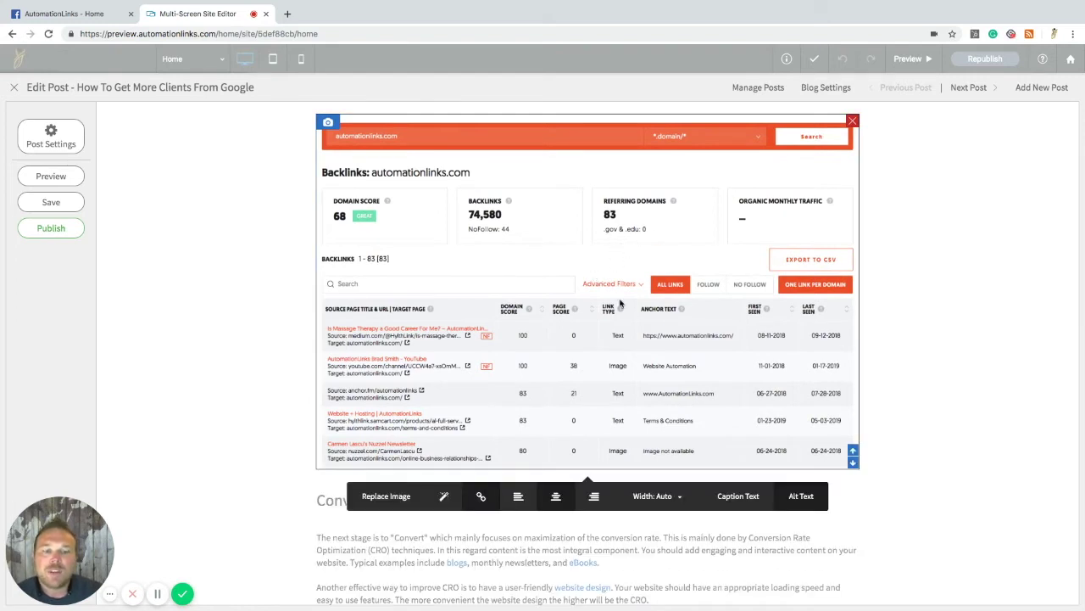
Step: Confirm the backlinks screenshot's alt text reads 'Attract Website Customers', then close the alt text box
left_click(808, 498)
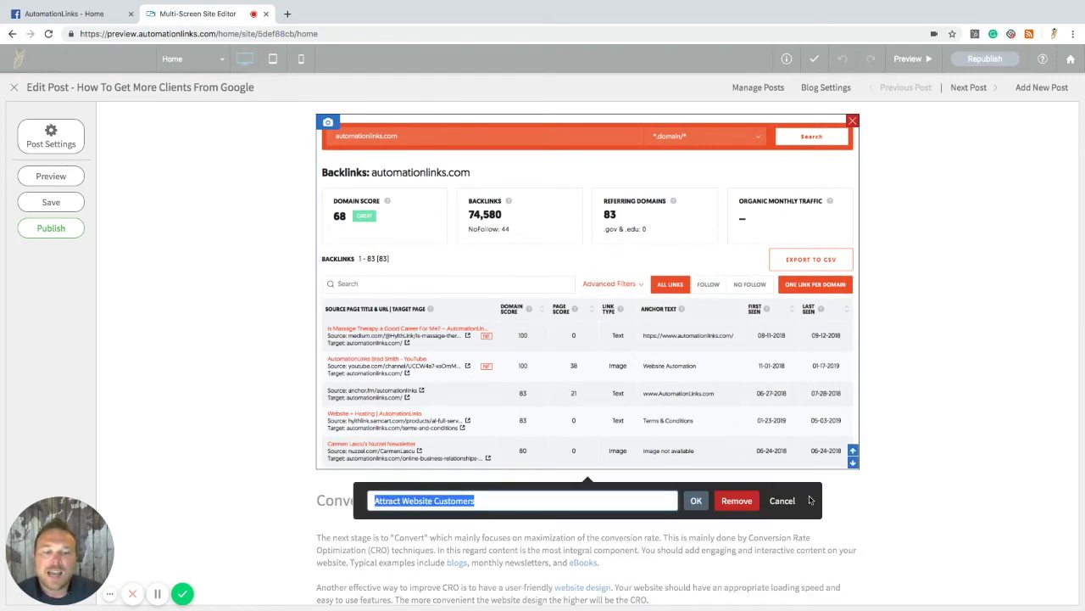
scroll(670, 349, "down", 5)
left_click(672, 350)
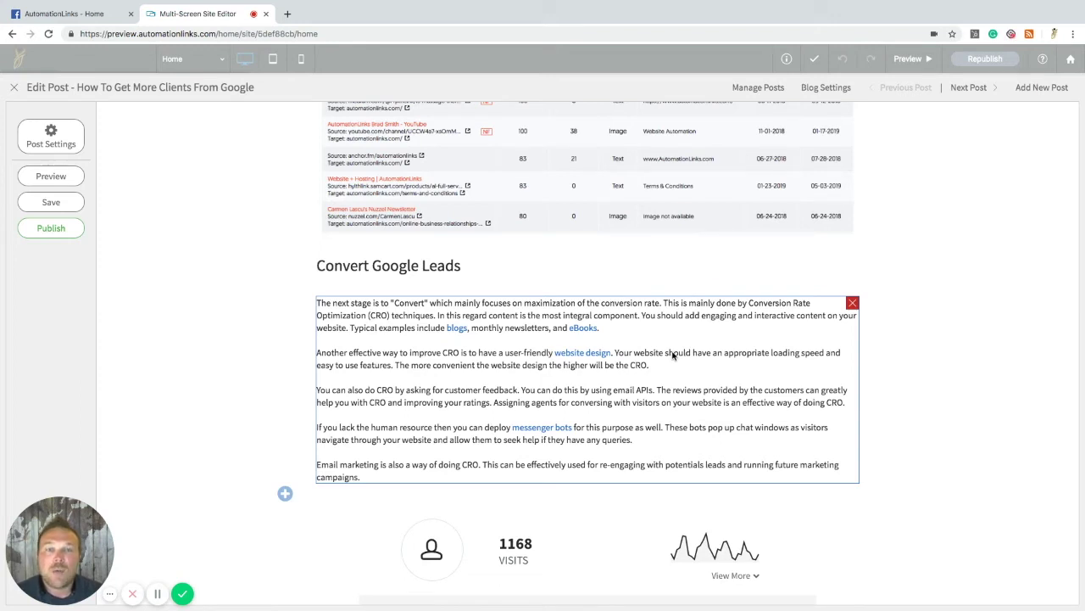
left_click(496, 263)
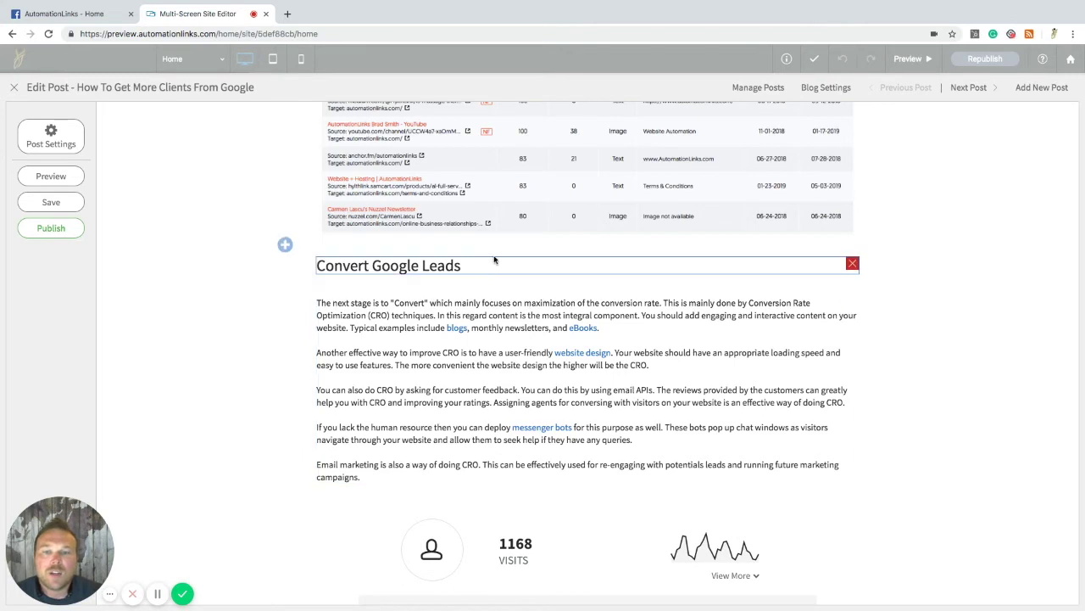
left_click(544, 362)
scroll(594, 373, "down", 1)
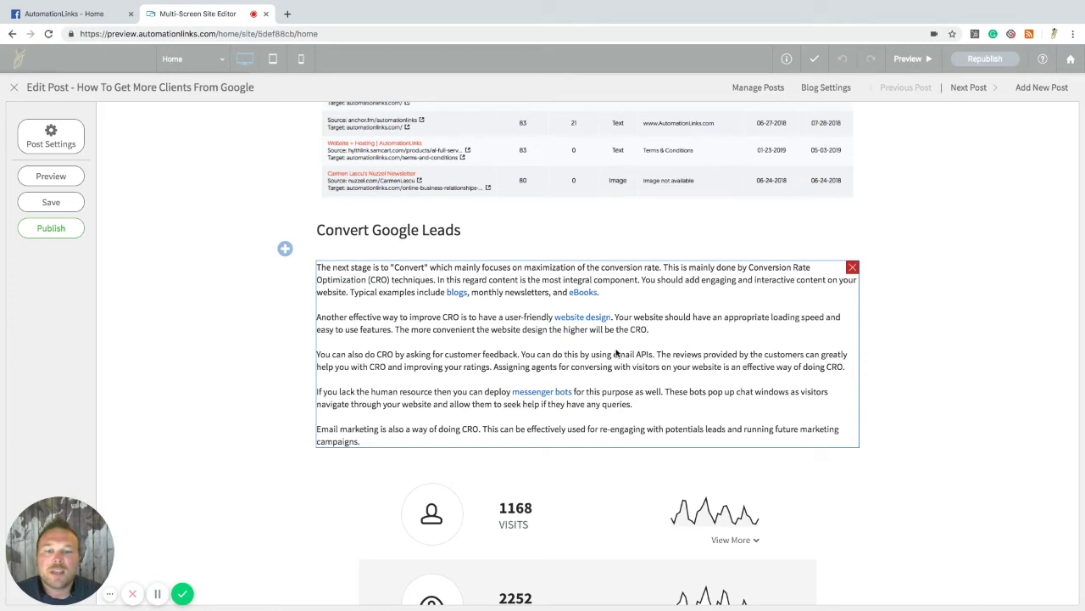
left_click(617, 353)
key("super+a")
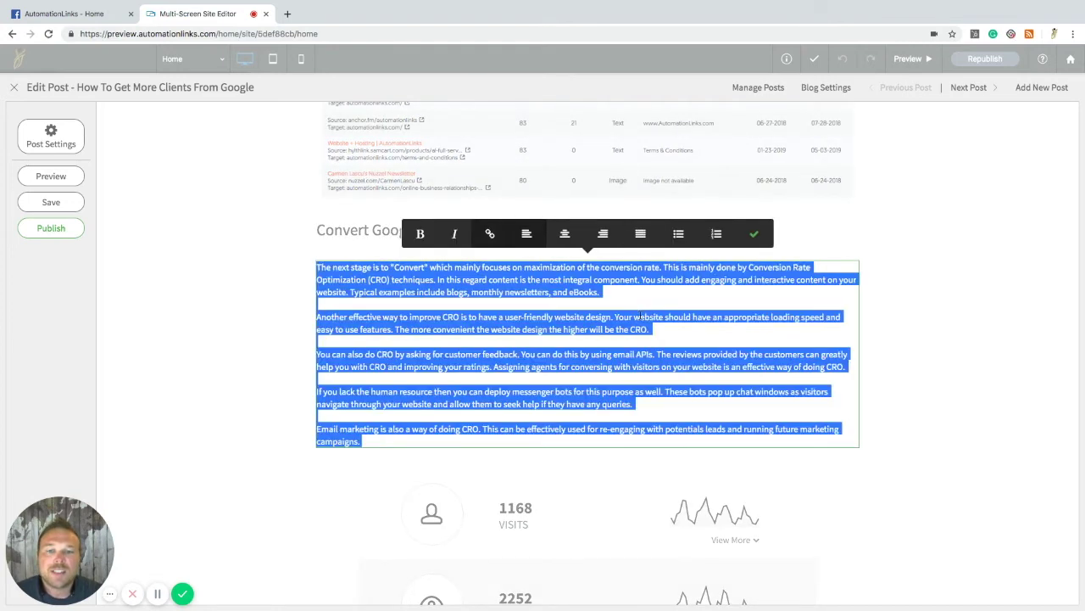
left_click(458, 292)
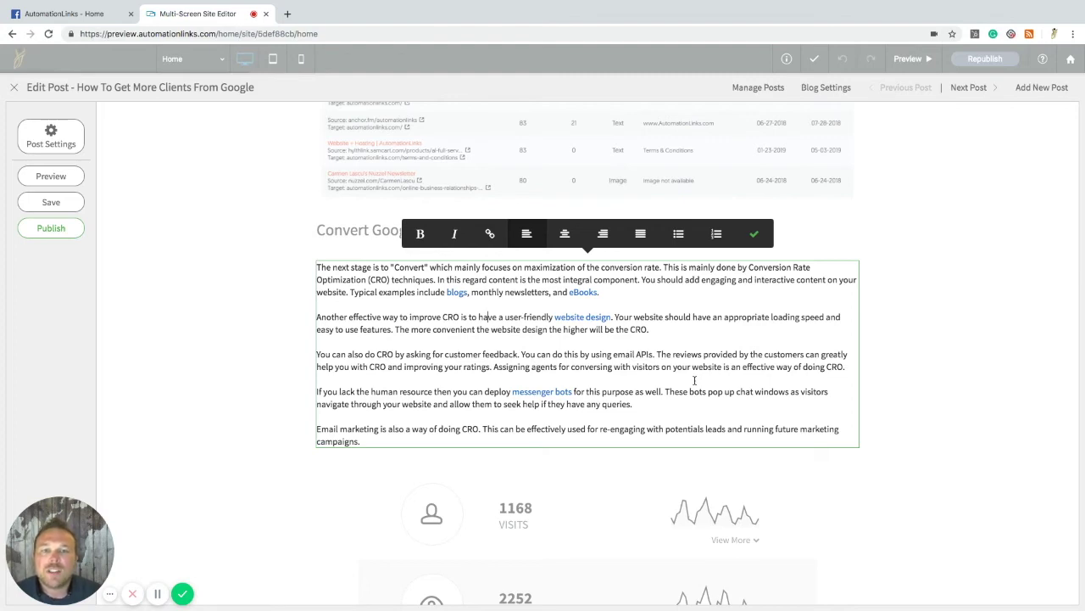
left_click(753, 233)
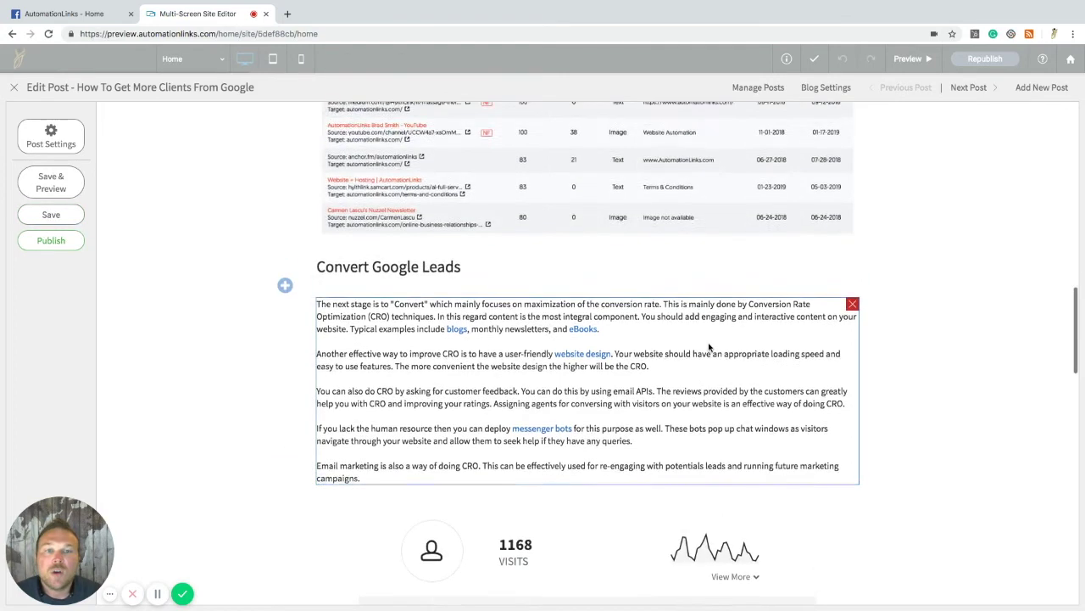
scroll(709, 346, "up", 10)
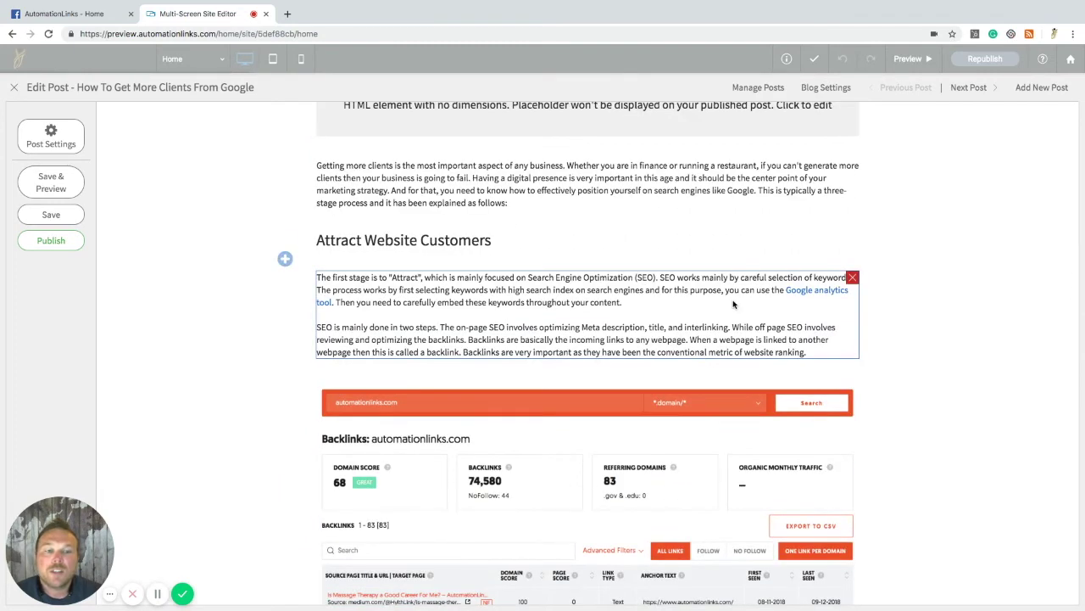
left_click(734, 304)
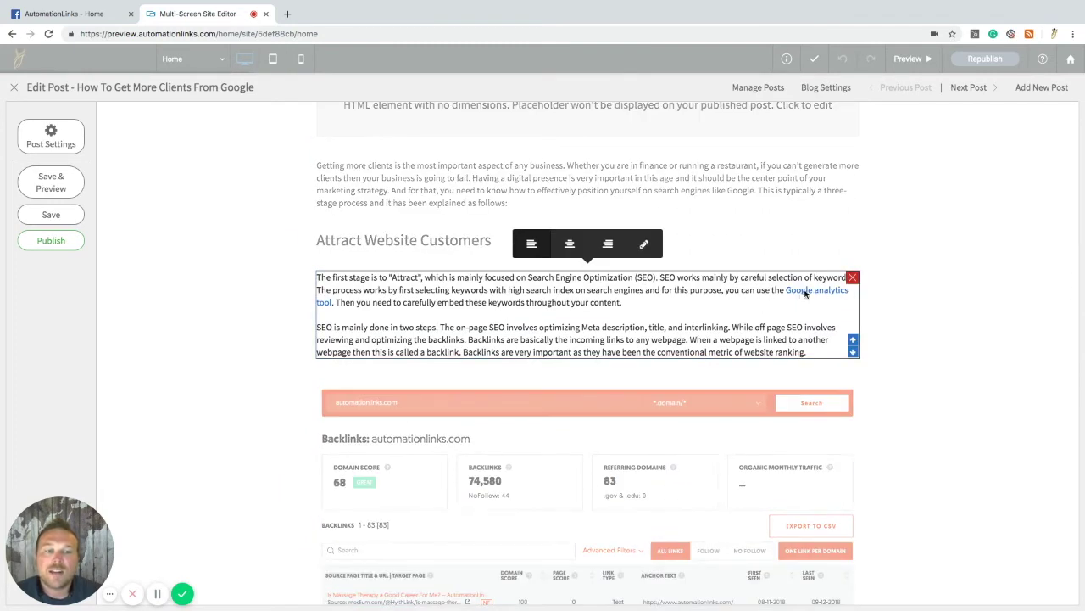
left_click(644, 244)
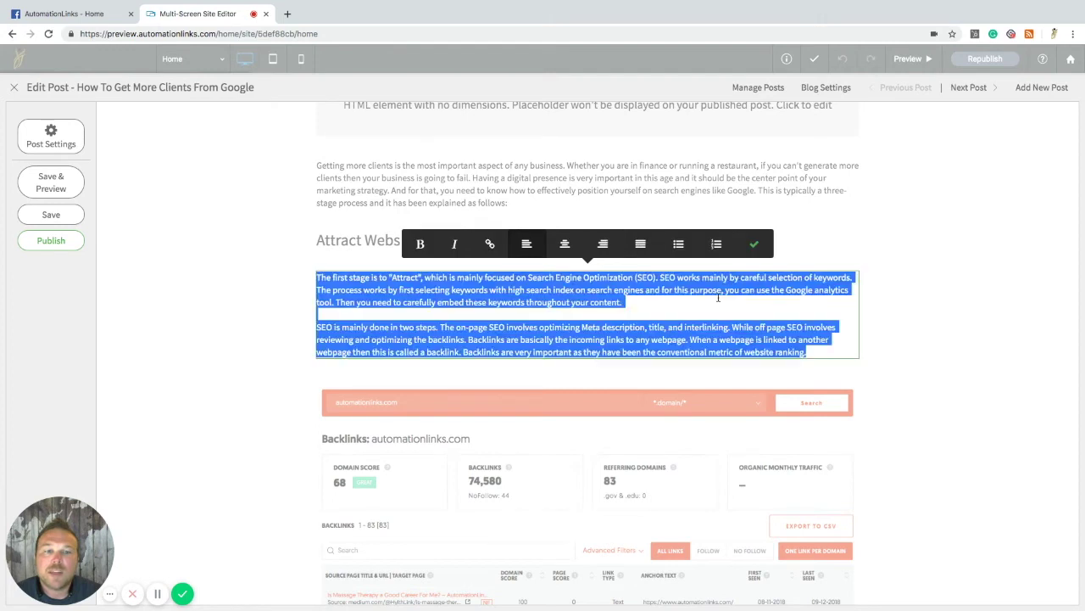
left_click(490, 244)
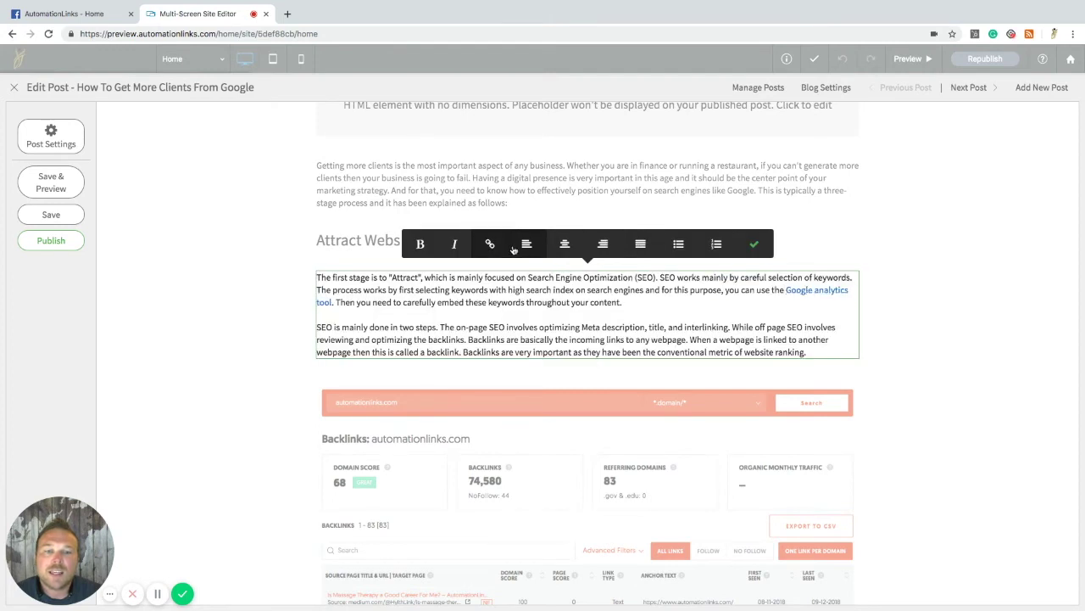
left_click(487, 245)
left_click(377, 238)
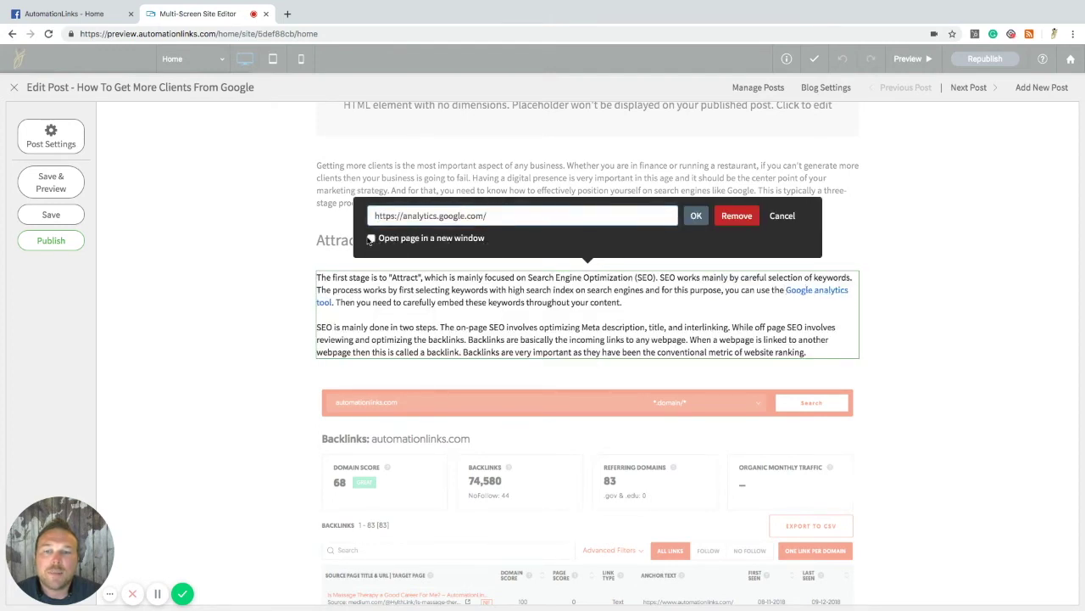
left_click(371, 239)
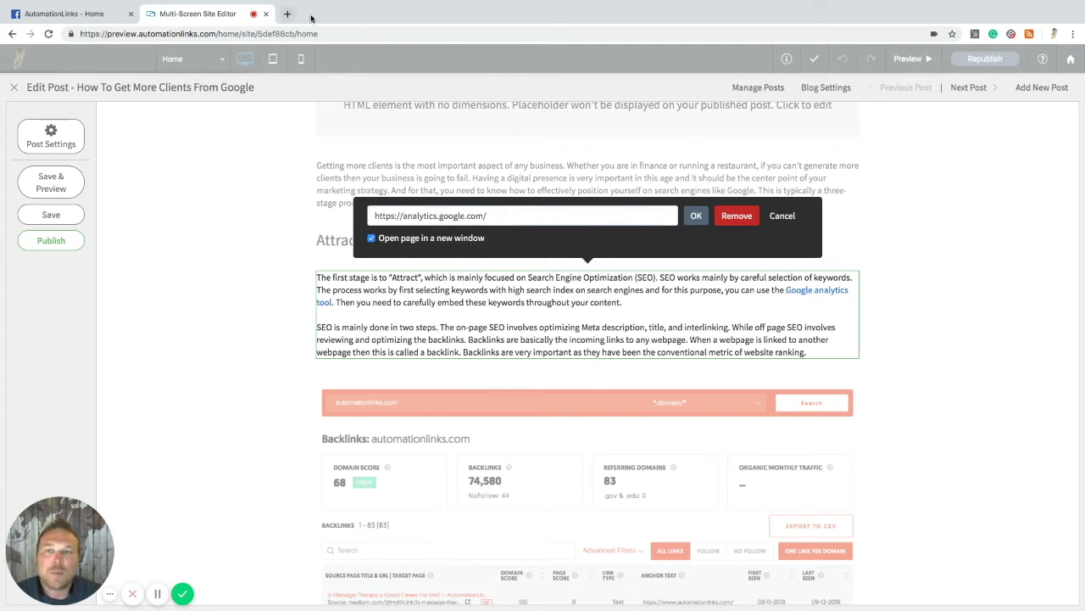
left_click(696, 215)
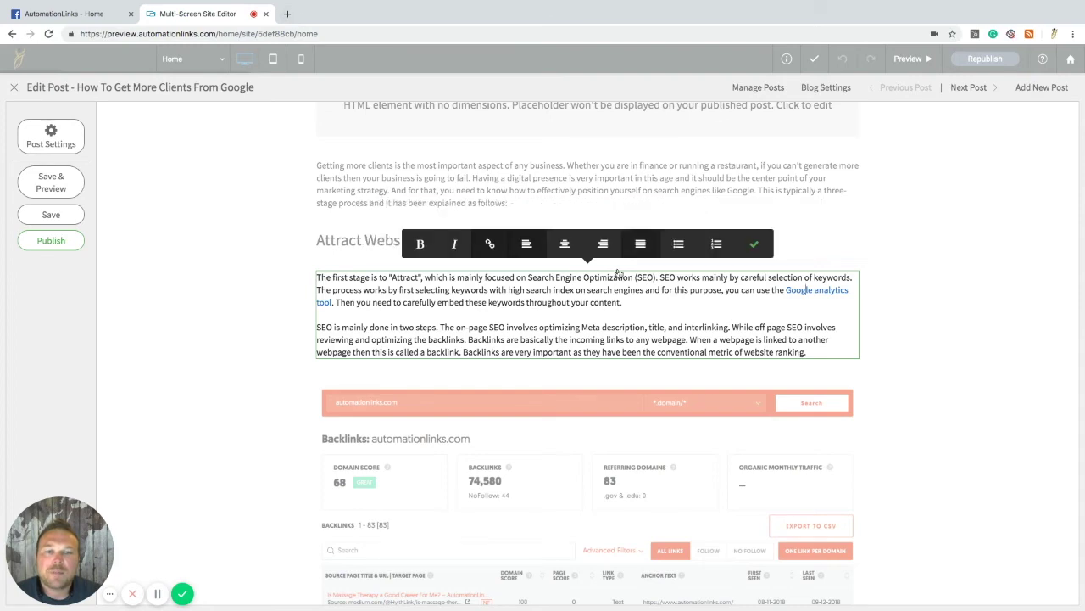
Step: Scroll past the handshake image and Sessions chart and select the 'Take Action Today!' text block
scroll(691, 362, "down", 10)
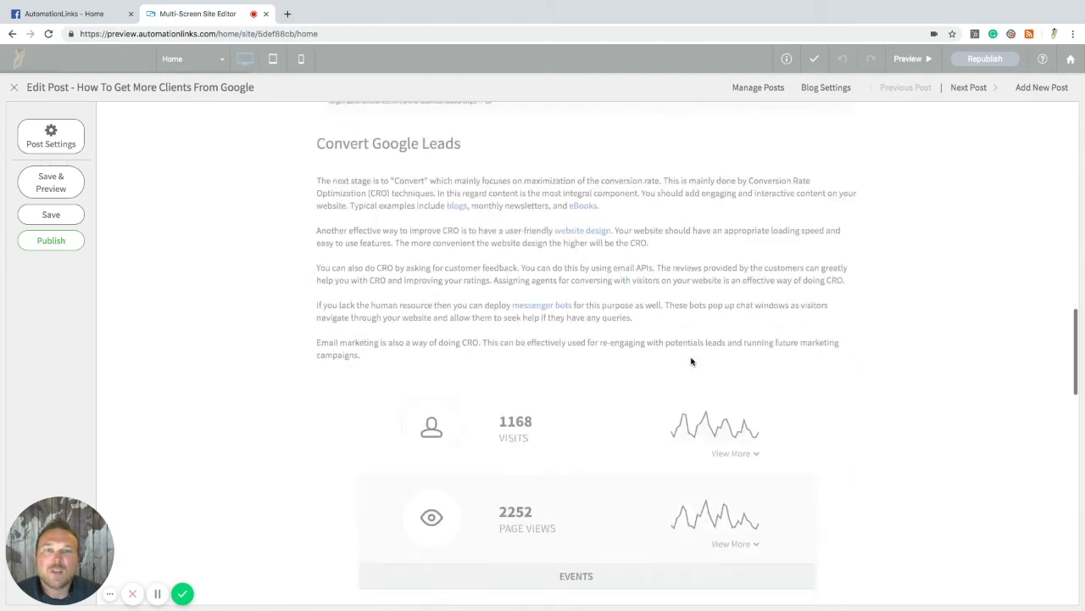
scroll(691, 361, "down", 5)
scroll(550, 257, "down", 3)
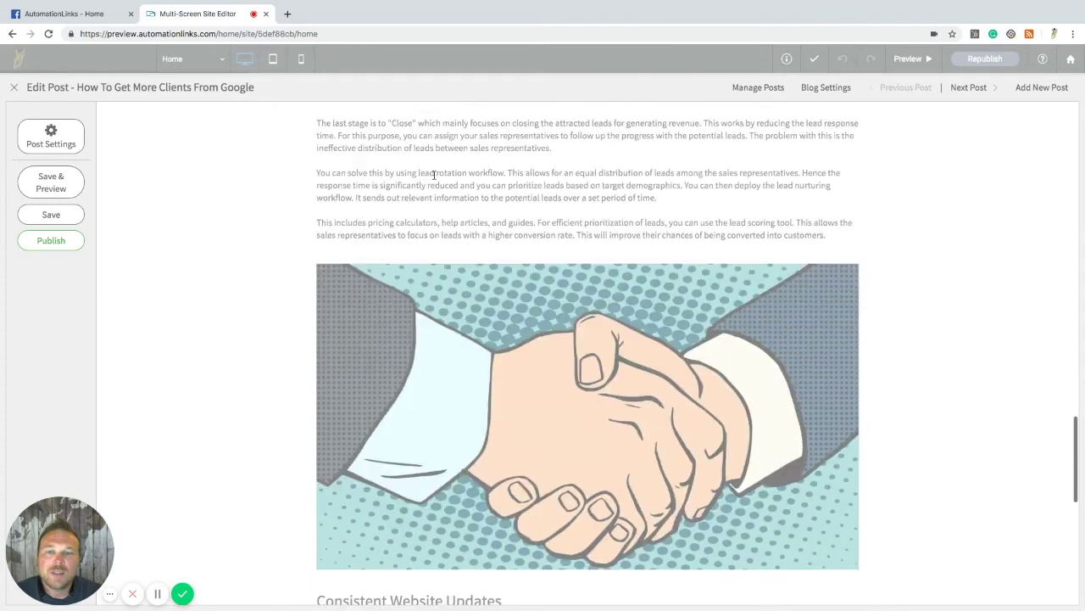
scroll(603, 322, "down", 3)
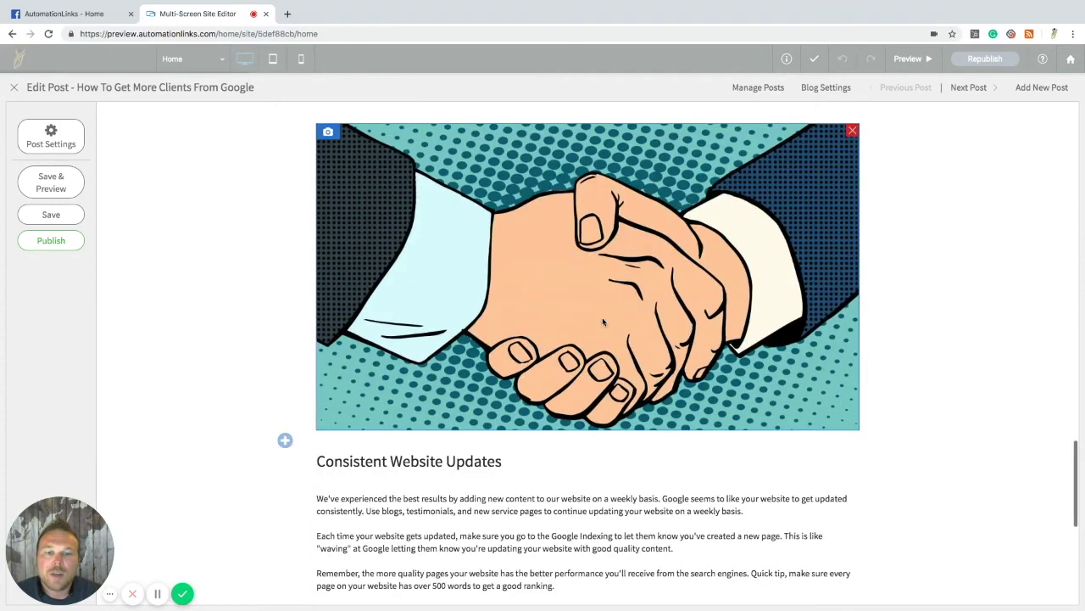
scroll(603, 322, "down", 2)
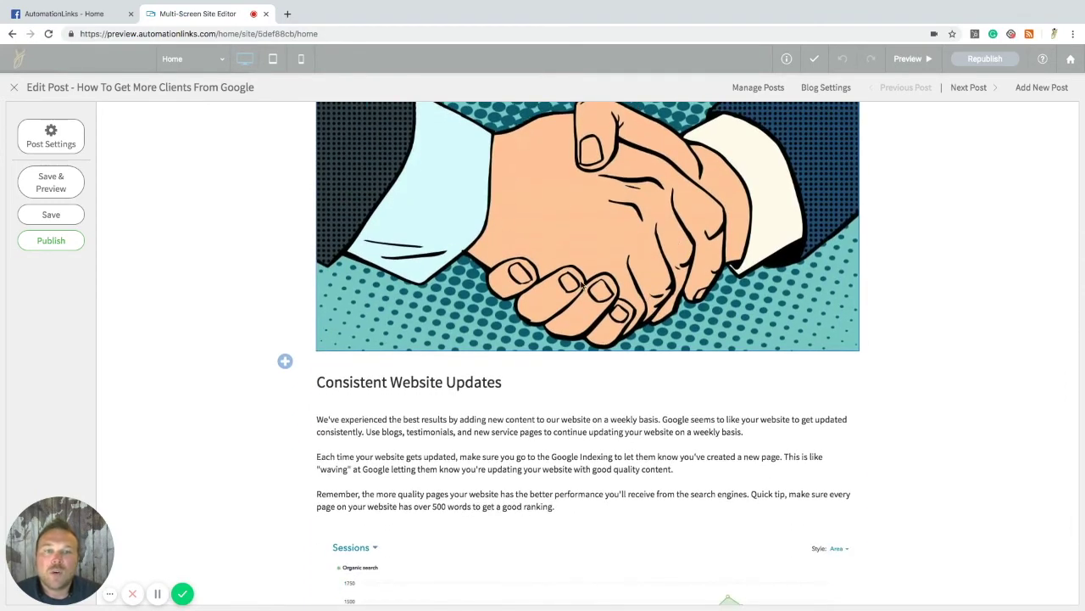
scroll(628, 291, "down", 4)
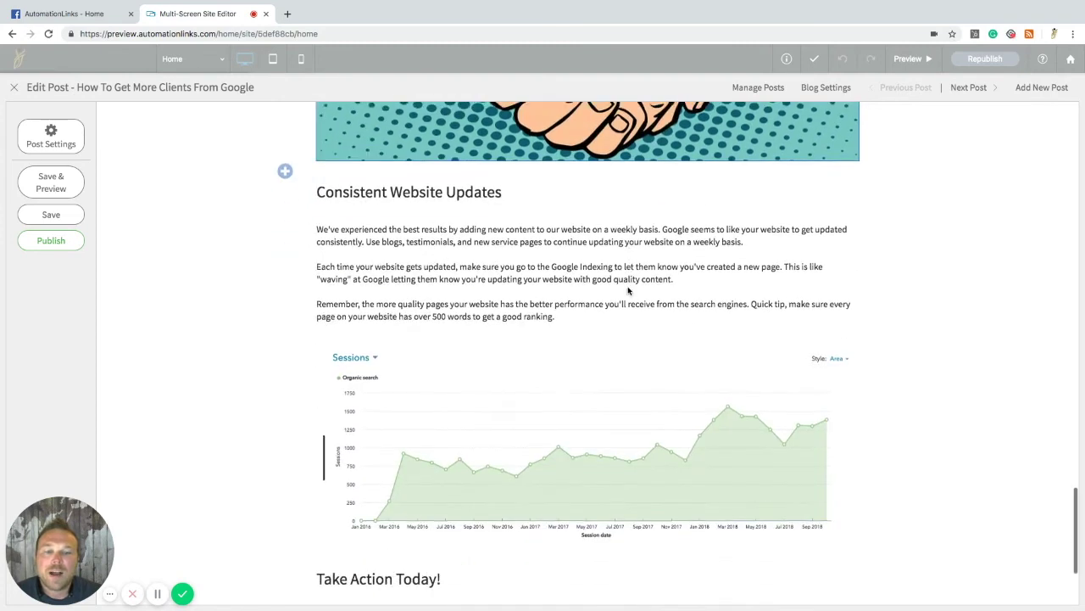
scroll(628, 290, "down", 4)
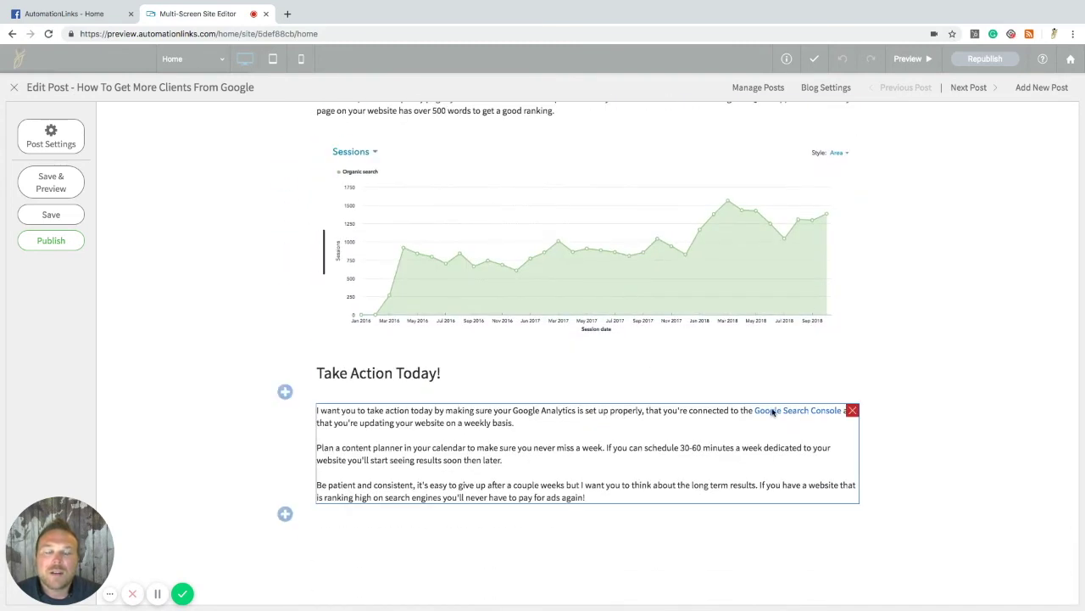
left_click(707, 415)
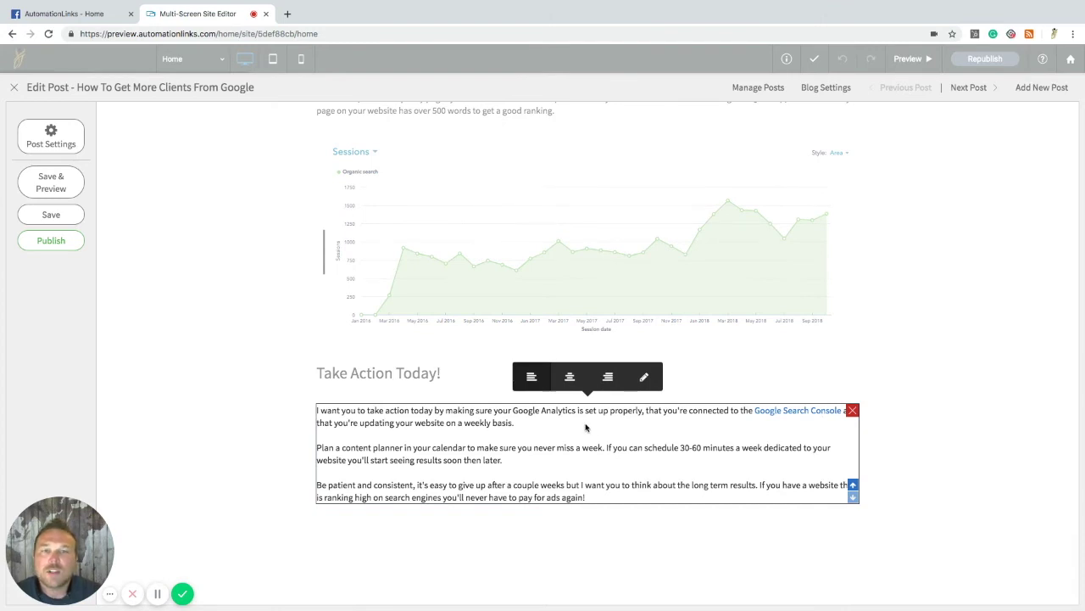
left_click(643, 378)
key("ctrl+a")
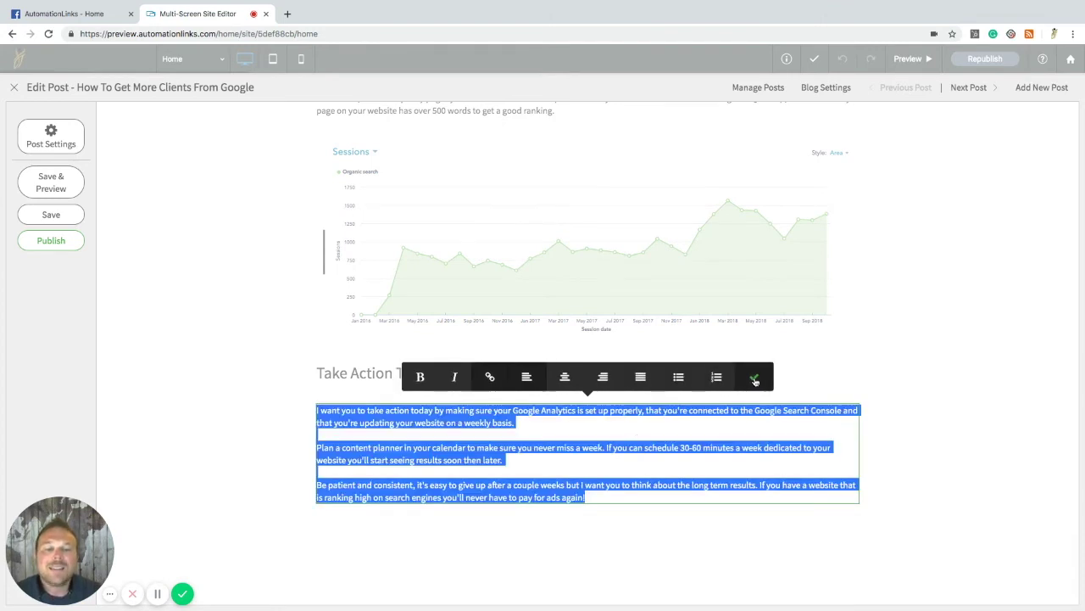
left_click(755, 381)
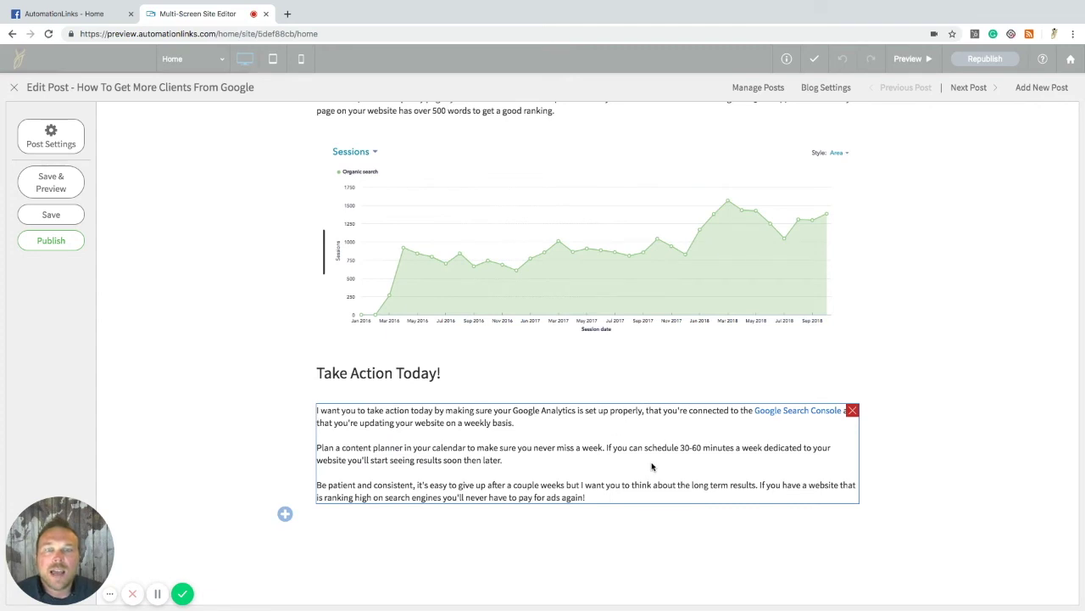